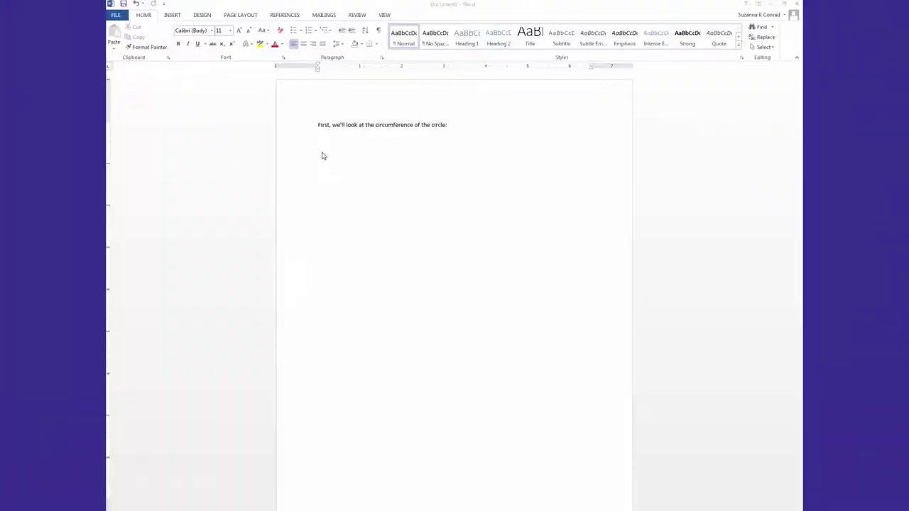
# - Insert a new equation reading C = 2πr below the sentence about the circumference of the circle
pyautogui.click(174, 17)
pyautogui.click(726, 49)
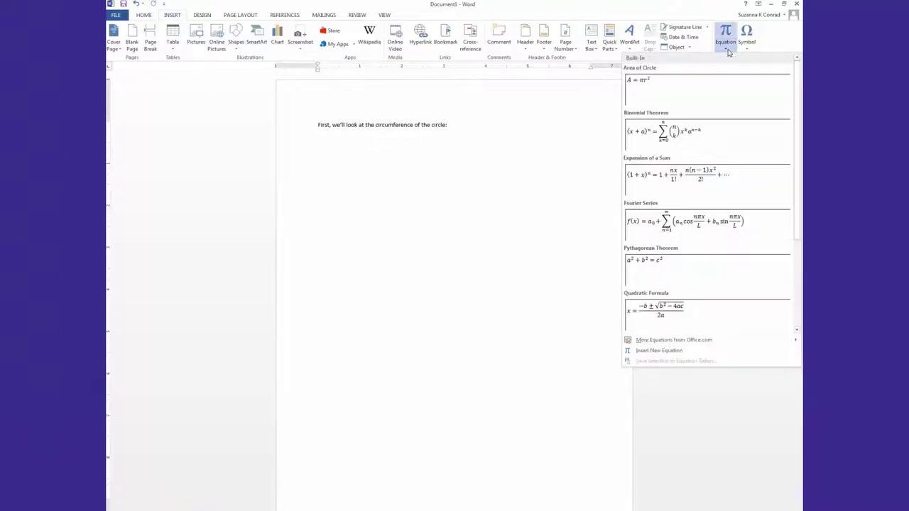
pyautogui.click(660, 351)
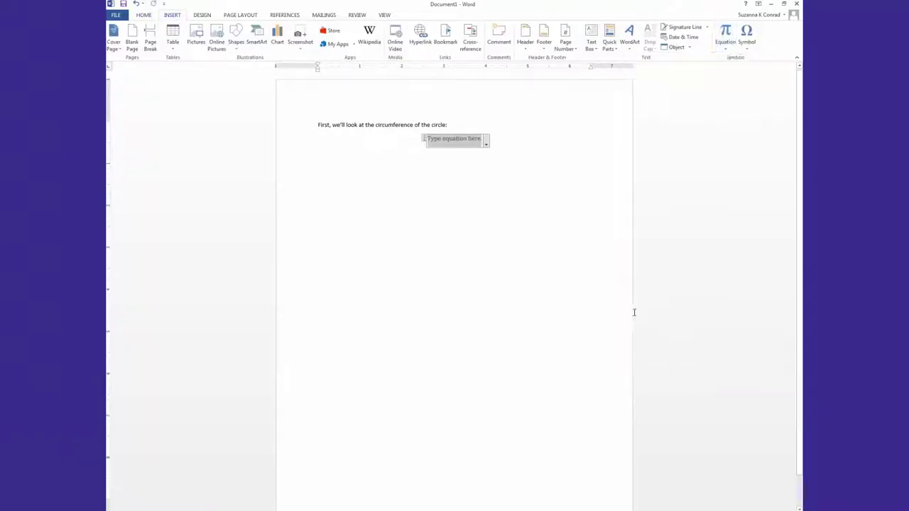
pyautogui.write('C=2')
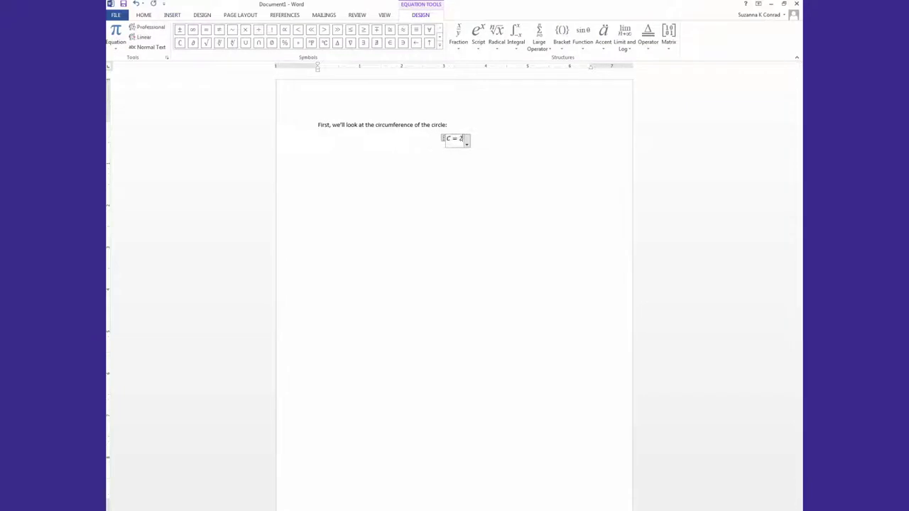
pyautogui.click(440, 37)
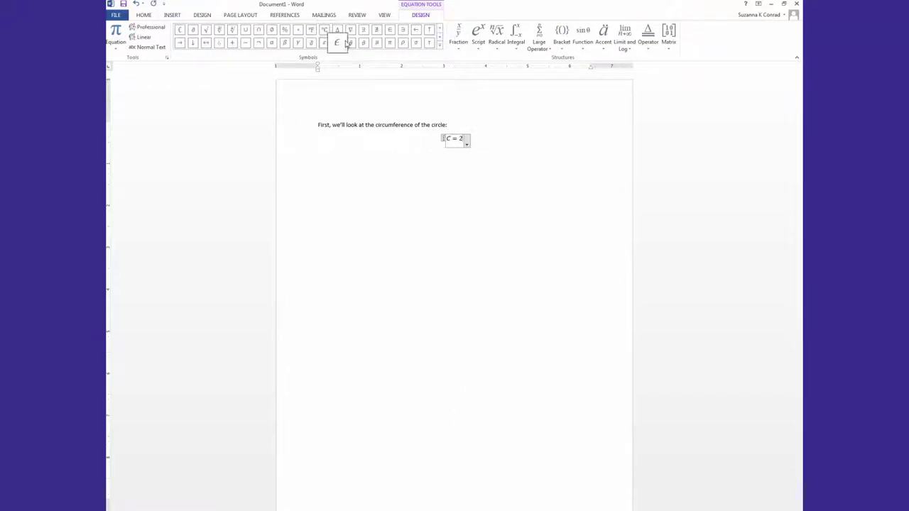
pyautogui.click(389, 43)
pyautogui.write('r')
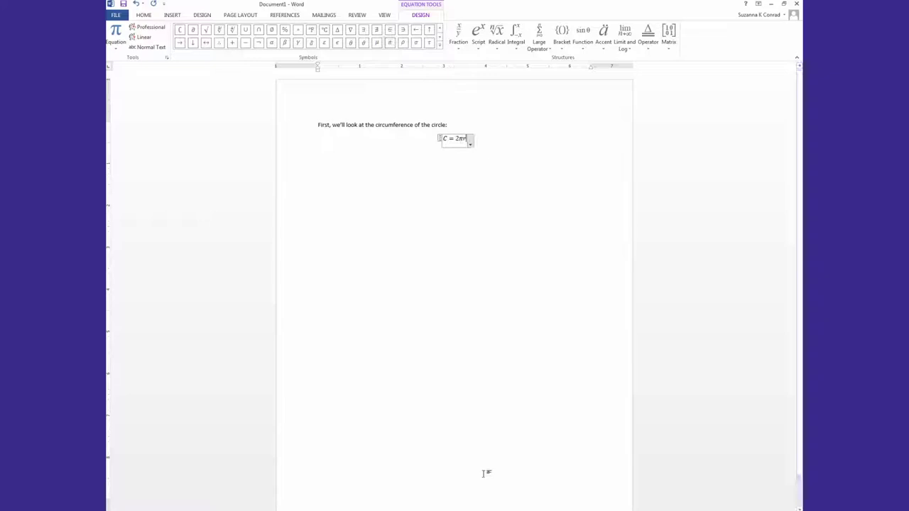
pyautogui.click(521, 180)
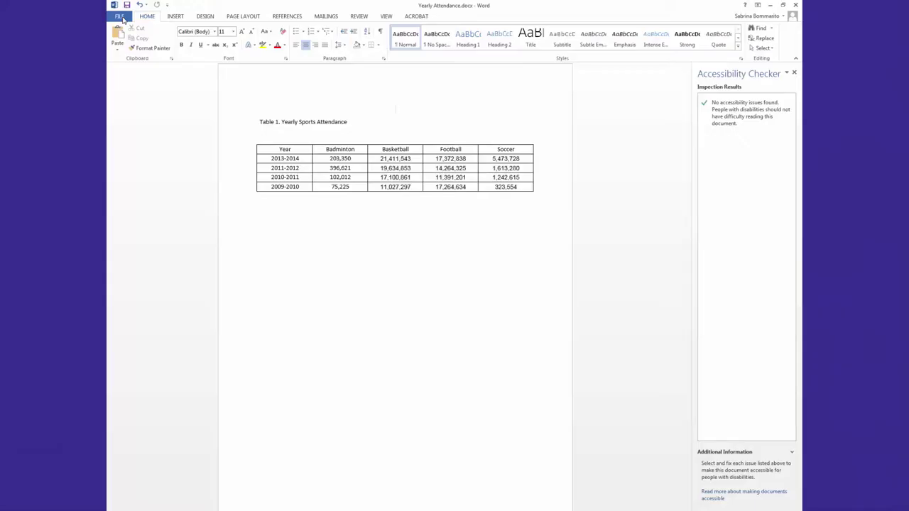
# - Save the attendance document as the Adobe PDF "Yearly Attendance.pdf" in the Accessibility Tutorial folder, with View Result turned off
pyautogui.click(119, 16)
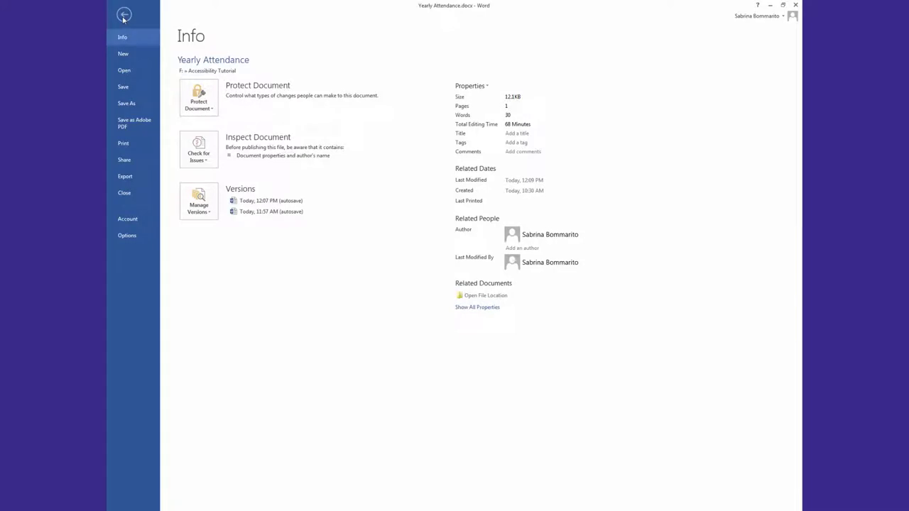
pyautogui.click(143, 130)
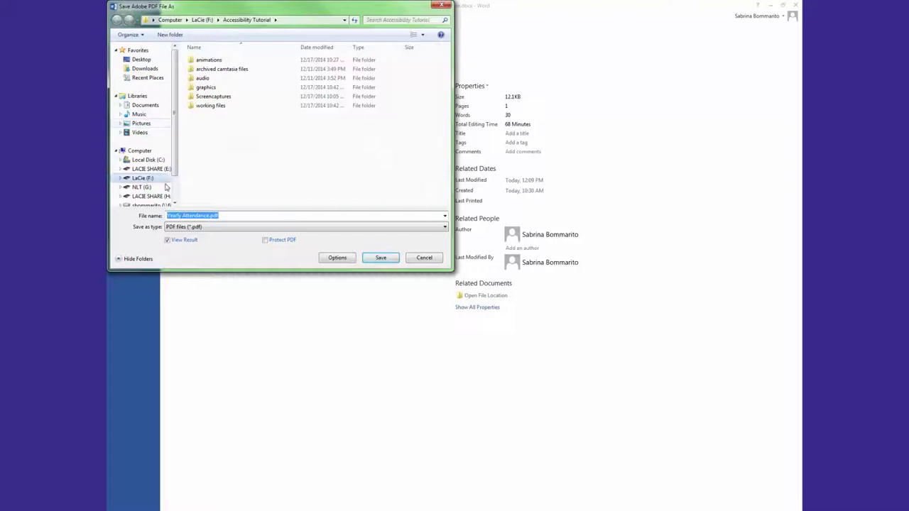
pyautogui.click(168, 240)
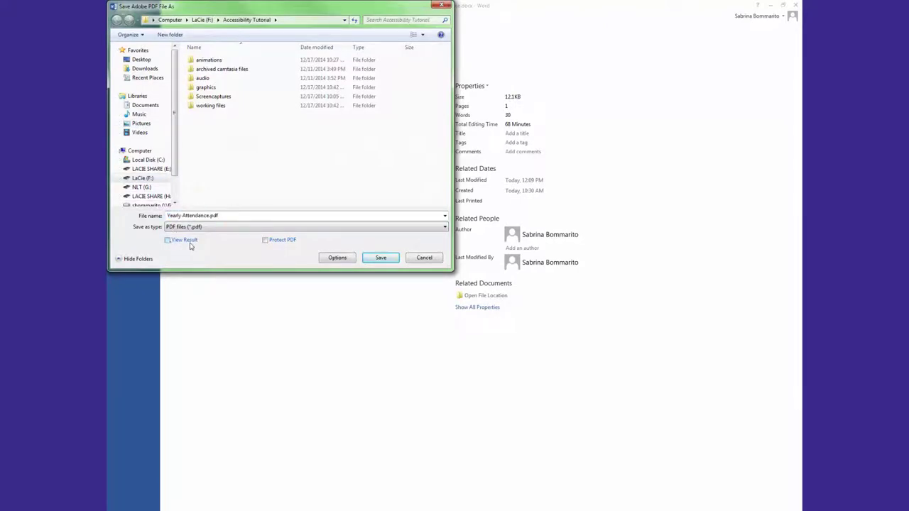
pyautogui.click(383, 260)
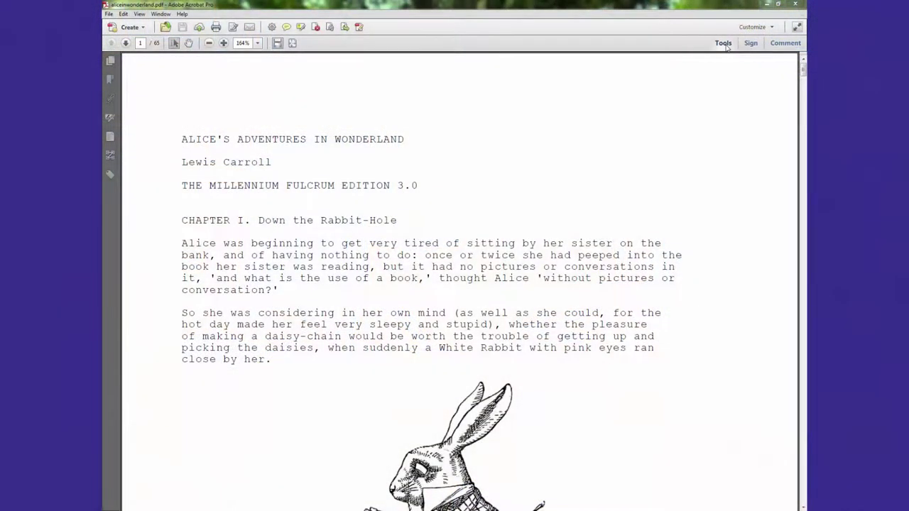
# - In Adobe Acrobat Pro, start the Make Accessible action on aliceinwonderland.pdf
pyautogui.click(724, 45)
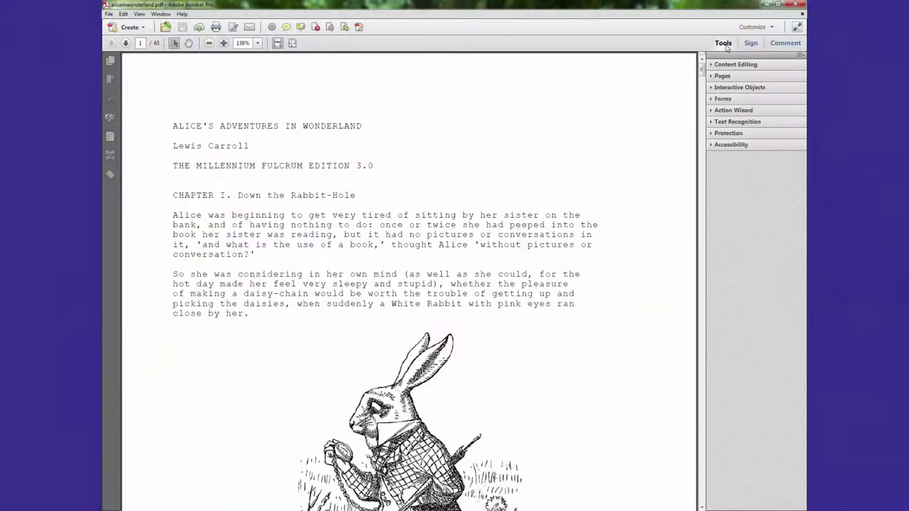
pyautogui.click(719, 111)
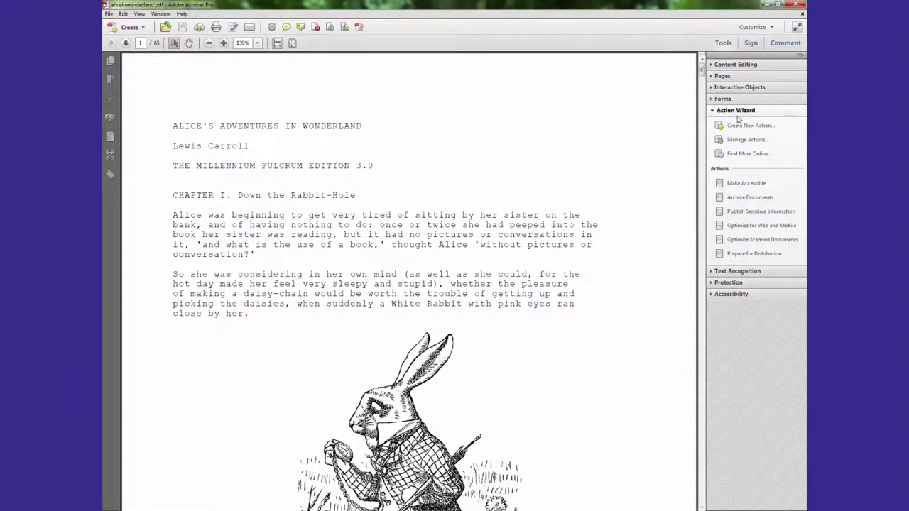
pyautogui.click(752, 187)
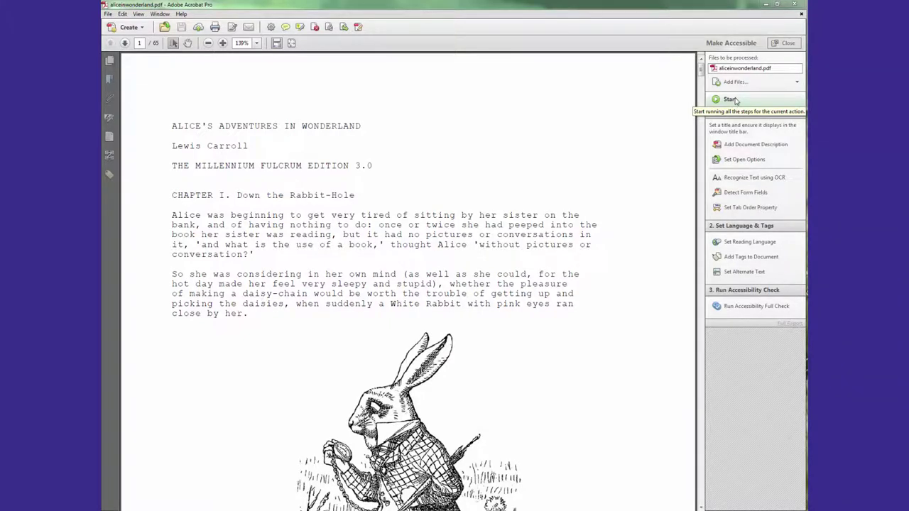
pyautogui.click(732, 100)
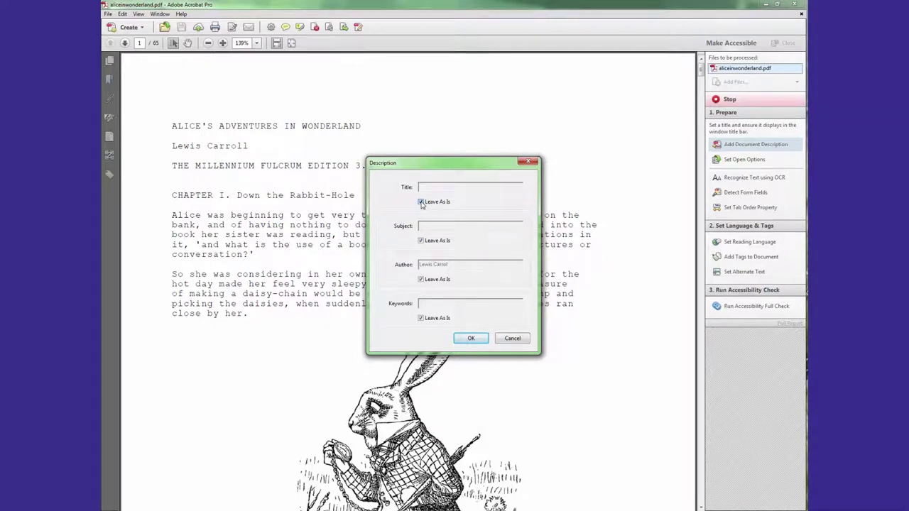
# - Set the document title to "Alice's Adventures in Wonderland" and leave the other description fields as they are
pyautogui.click(421, 202)
pyautogui.click(448, 181)
pyautogui.write("Alice's")
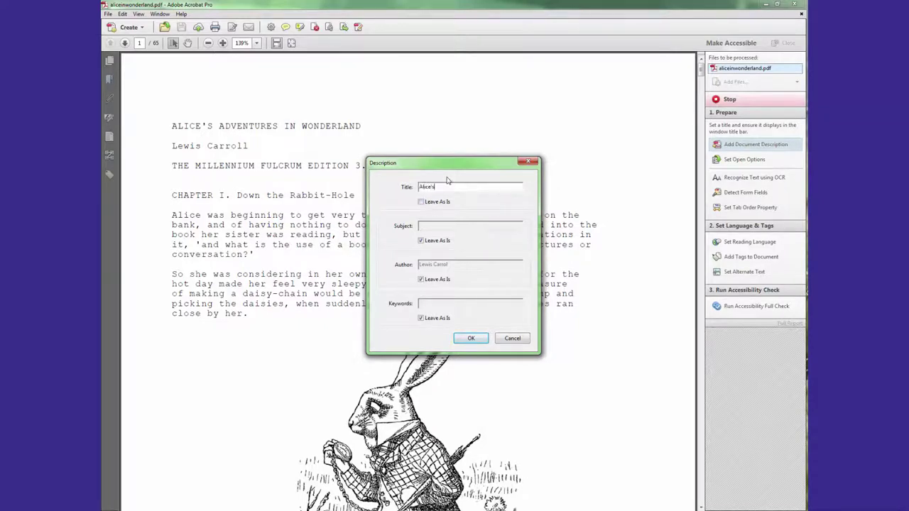
pyautogui.write(' Adventures in Wonderland')
pyautogui.click(471, 338)
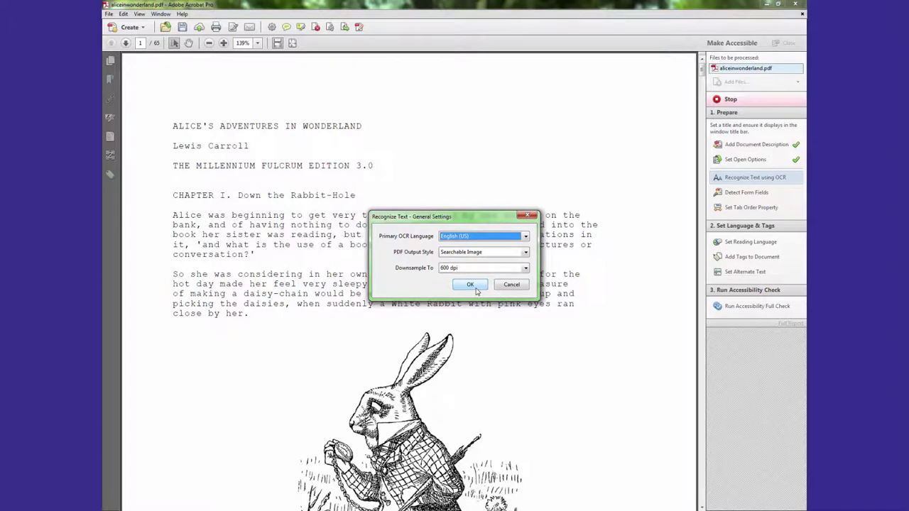
# - Recognize text with English (US), Searchable Image and 600 dpi, and skip the form field detection
pyautogui.click(471, 285)
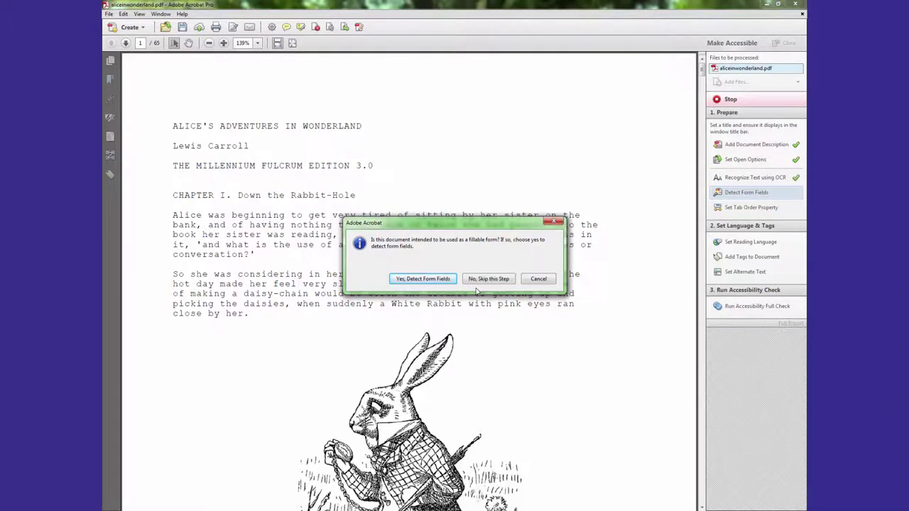
pyautogui.click(486, 280)
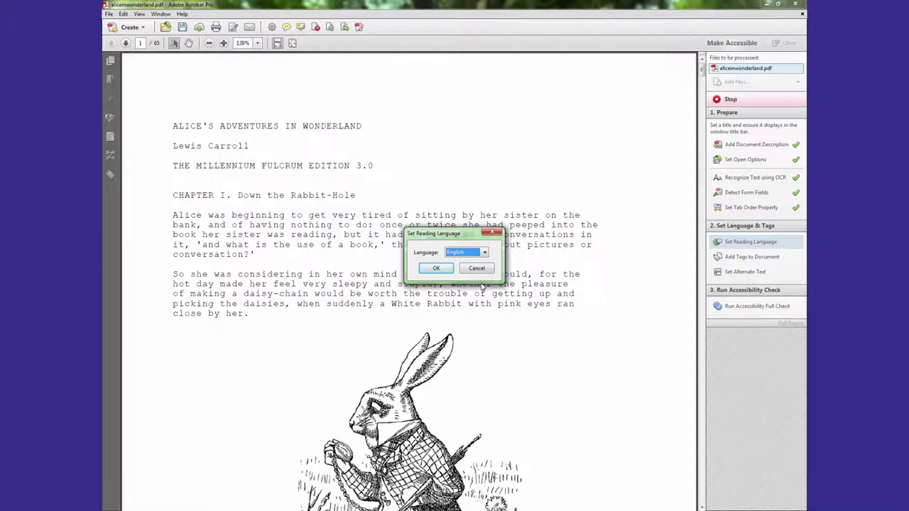
# - Accept English as the reading language and give the flamingo illustration the alternate text "Alice with a Flamingo"
pyautogui.click(438, 273)
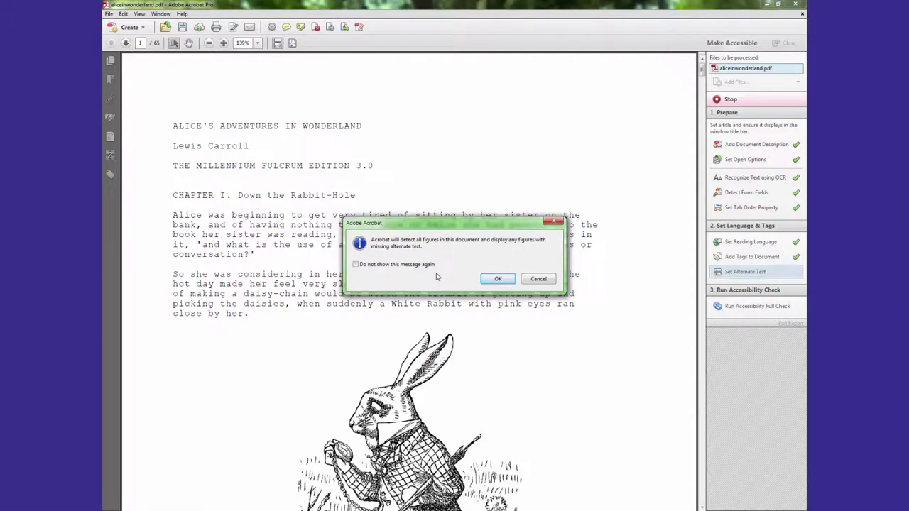
pyautogui.click(489, 281)
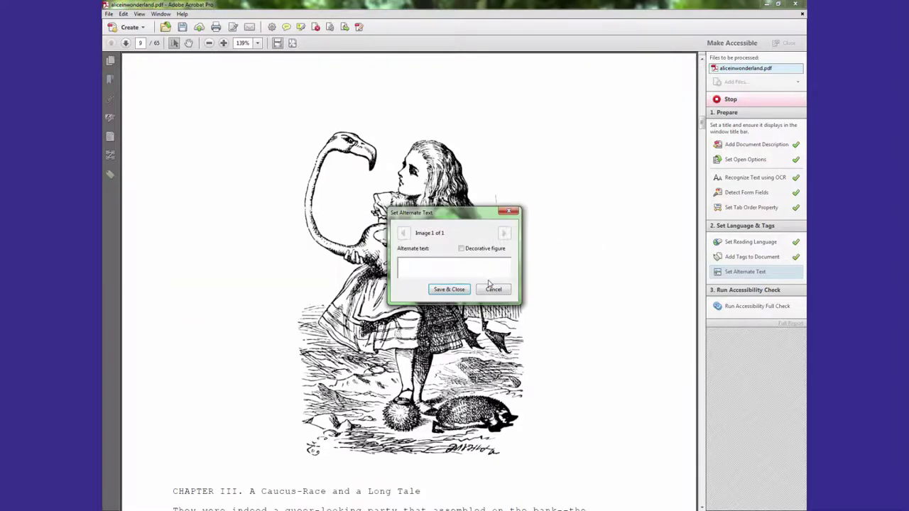
pyautogui.moveTo(484, 218); pyautogui.dragTo(631, 145)
pyautogui.write('A')
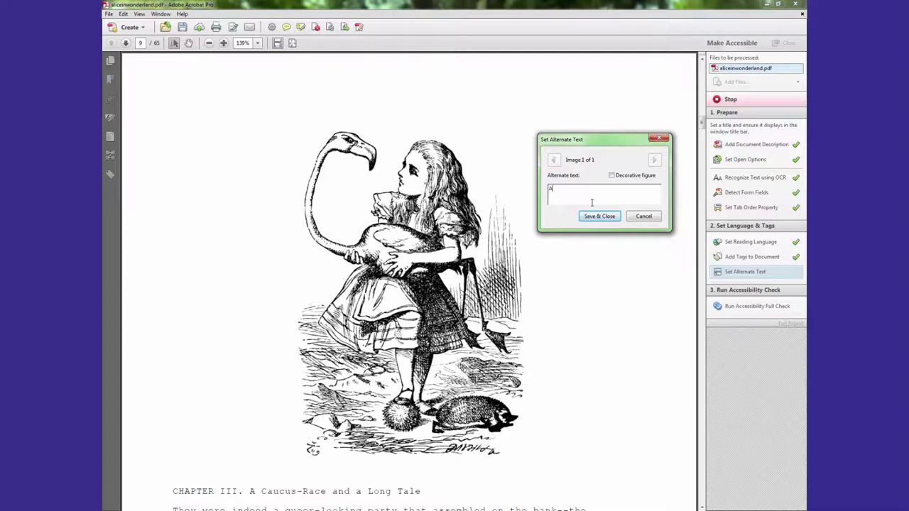
pyautogui.write('lice with a Flamingo')
pyautogui.click(600, 219)
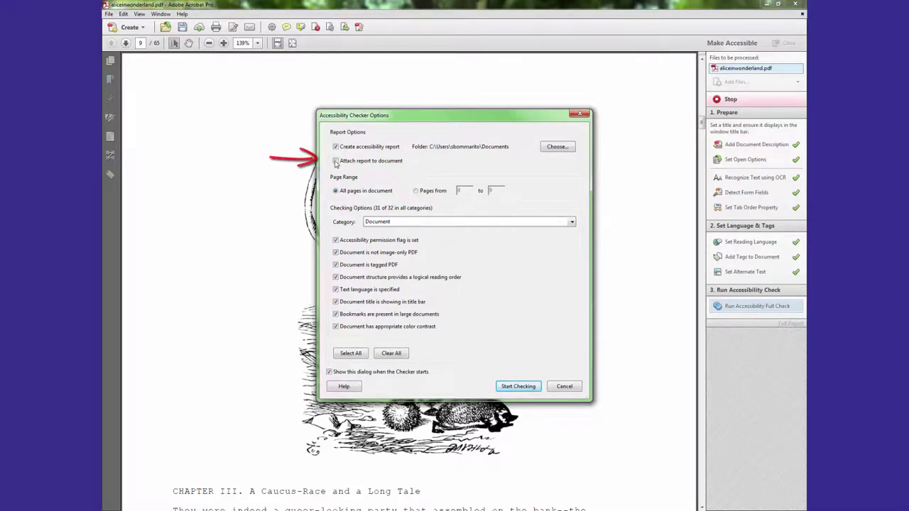
# - Run the full accessibility check on all pages with the report attached to the document
pyautogui.click(337, 163)
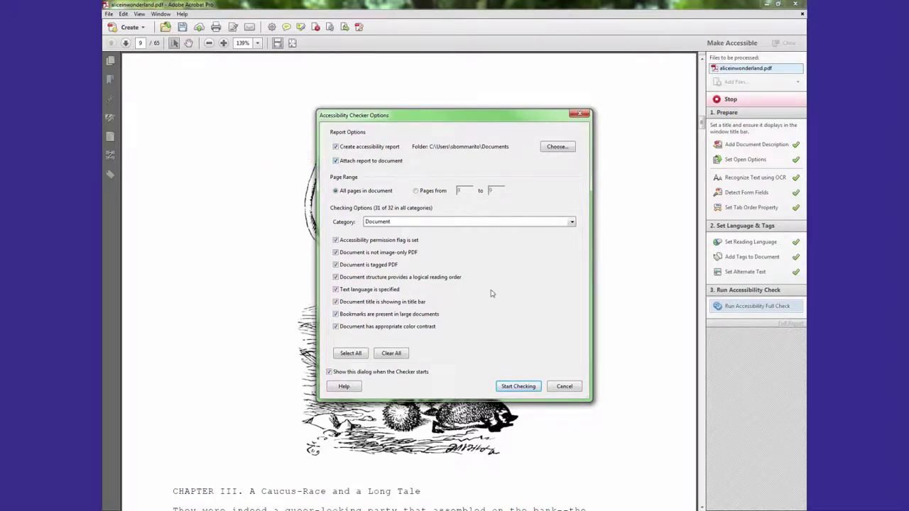
pyautogui.click(518, 387)
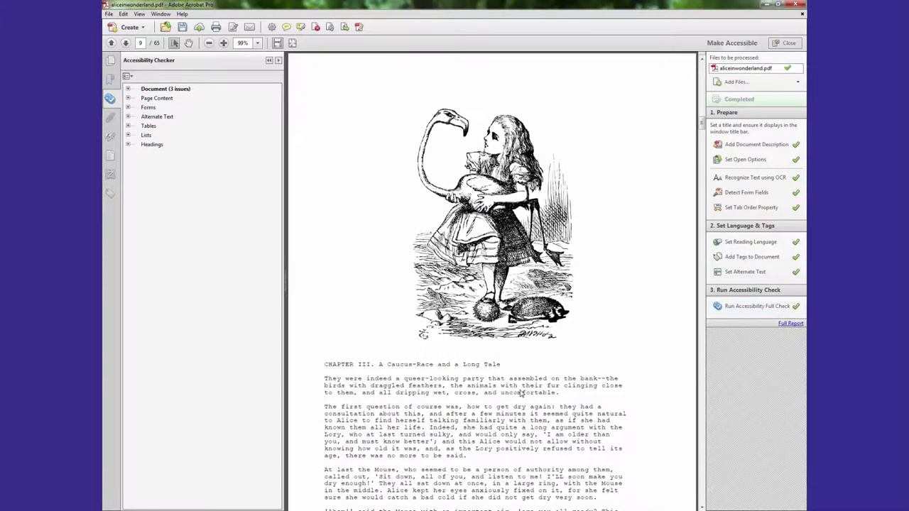
# - Mark the Logical Reading Order and Color contrast rules in the Document category as passed
pyautogui.click(128, 89)
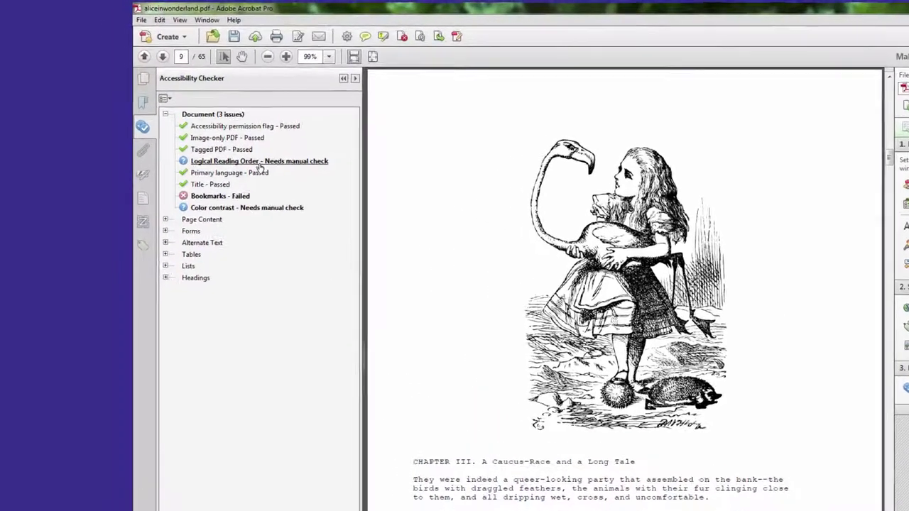
pyautogui.rightClick(260, 164)
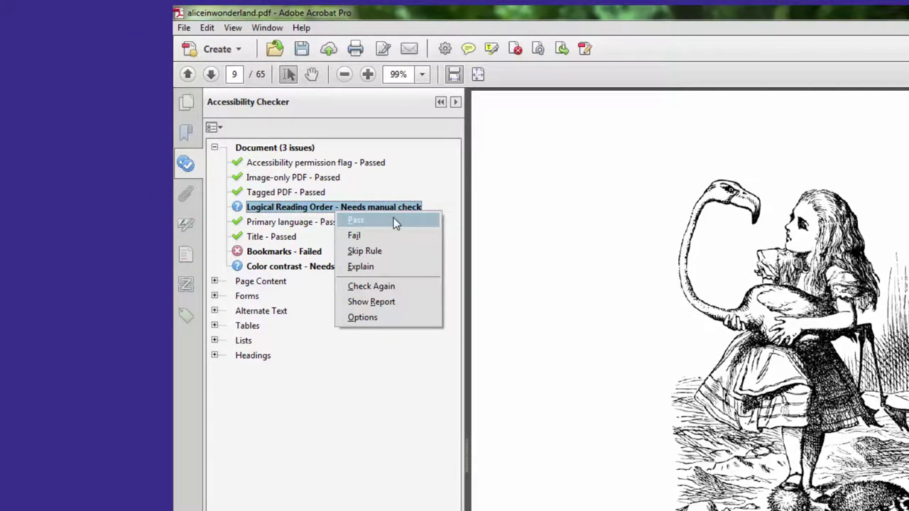
pyautogui.click(395, 221)
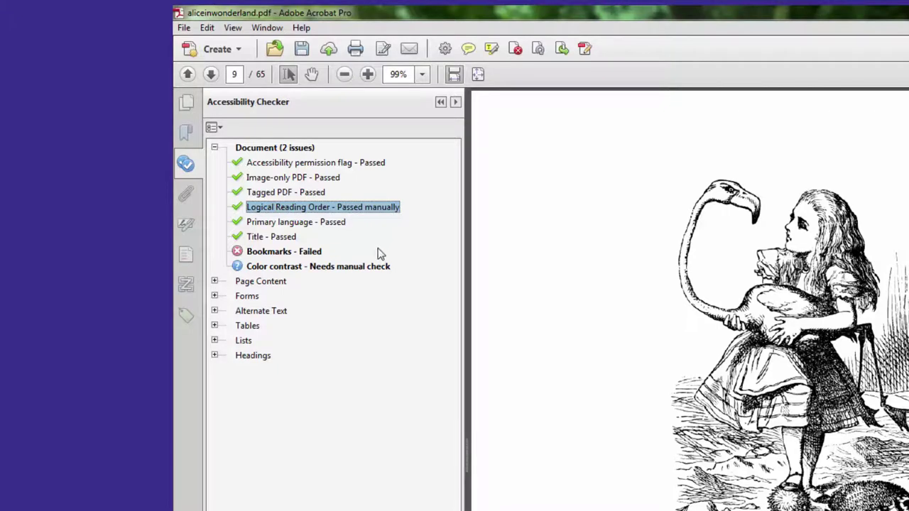
pyautogui.rightClick(373, 270)
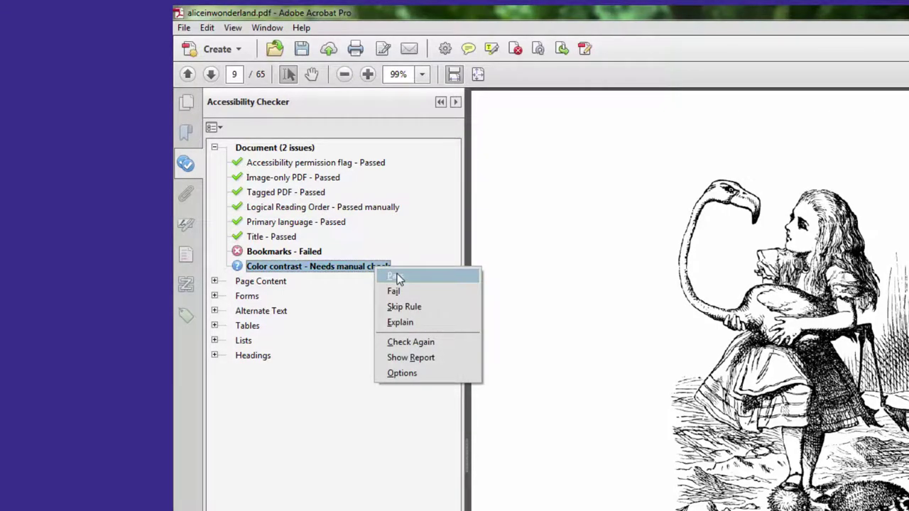
pyautogui.click(398, 277)
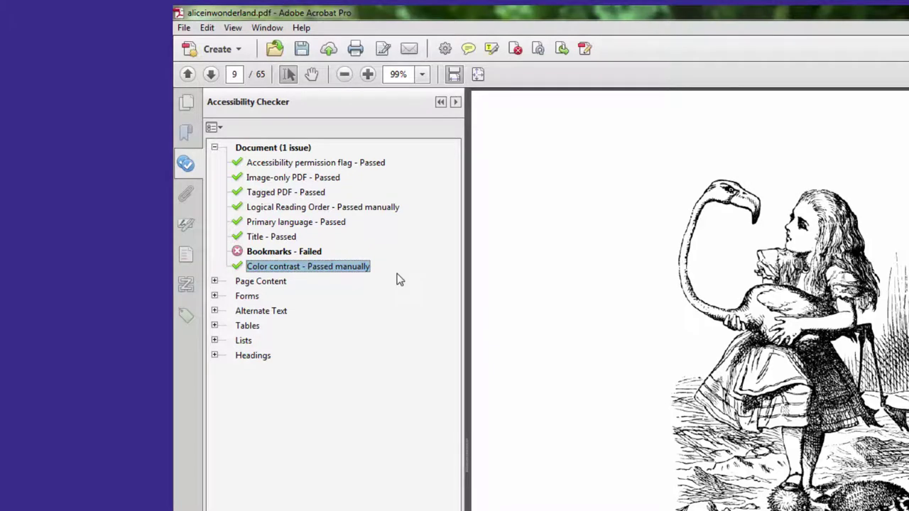
# - Open the online explanation of the failed Bookmarks rule
pyautogui.rightClick(309, 257)
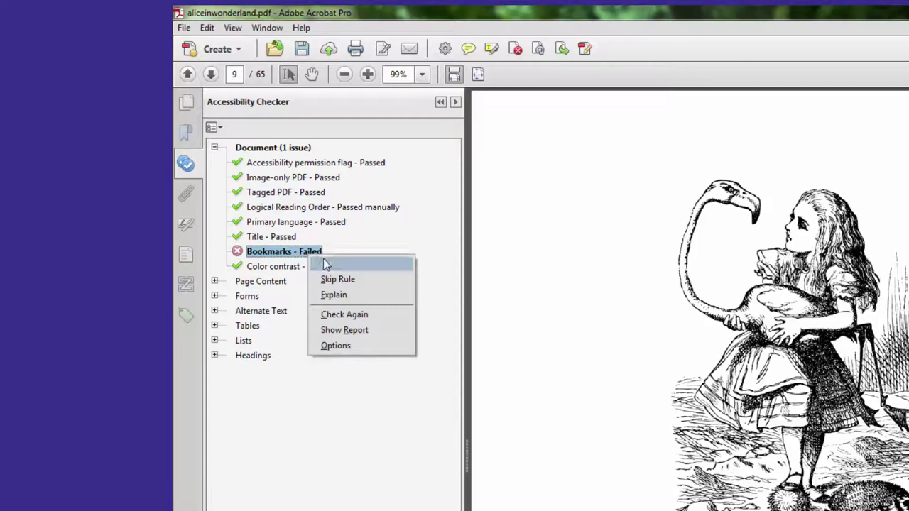
pyautogui.click(355, 294)
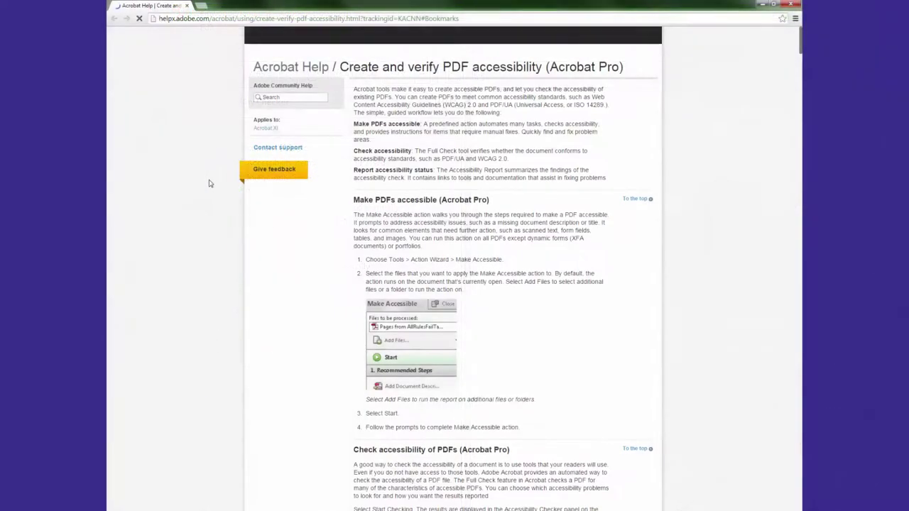